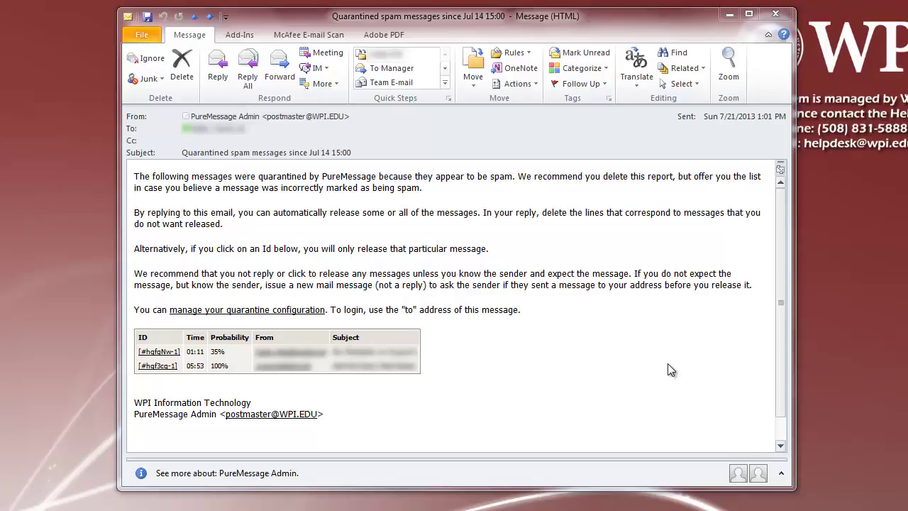
- Reply to the quarantine report, delete the first message's row, and request release of the second message
click(227, 61)
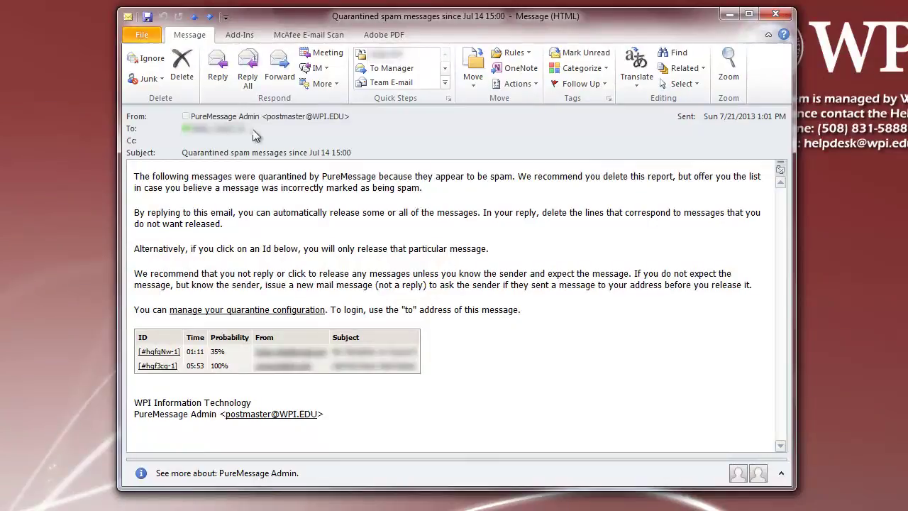
click(218, 69)
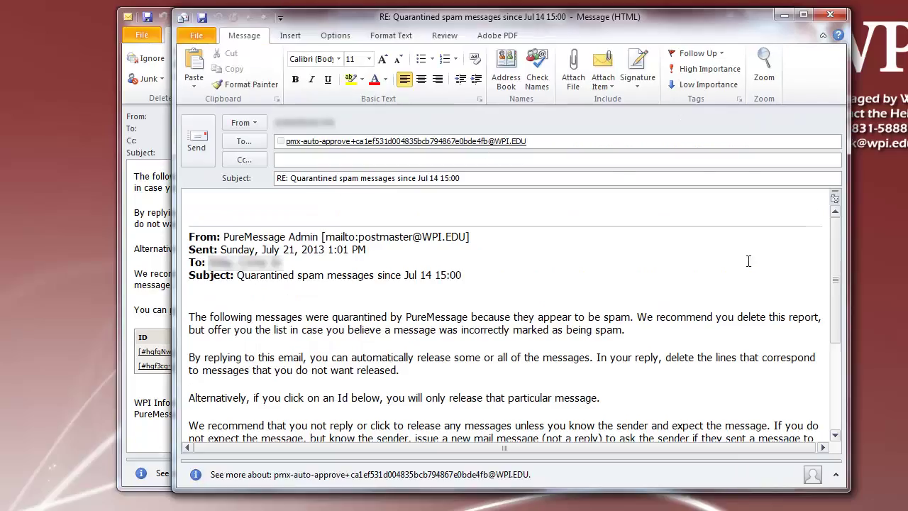
scroll(748, 261, down, 5)
drag(525, 354, 178, 347)
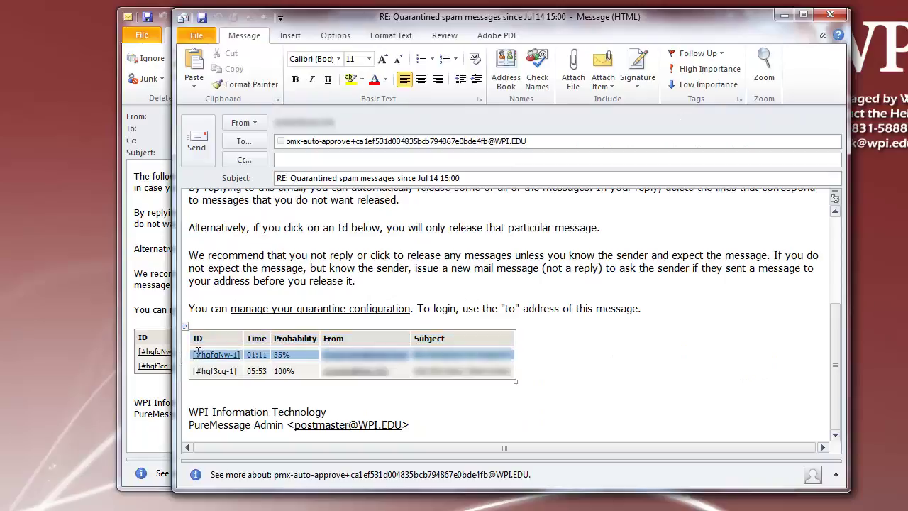
key(BackSpace)
click(480, 245)
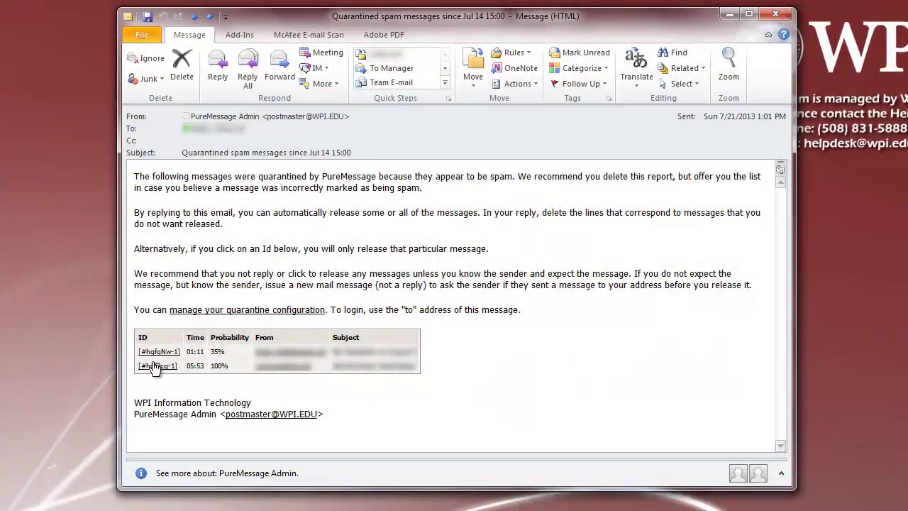
click(151, 367)
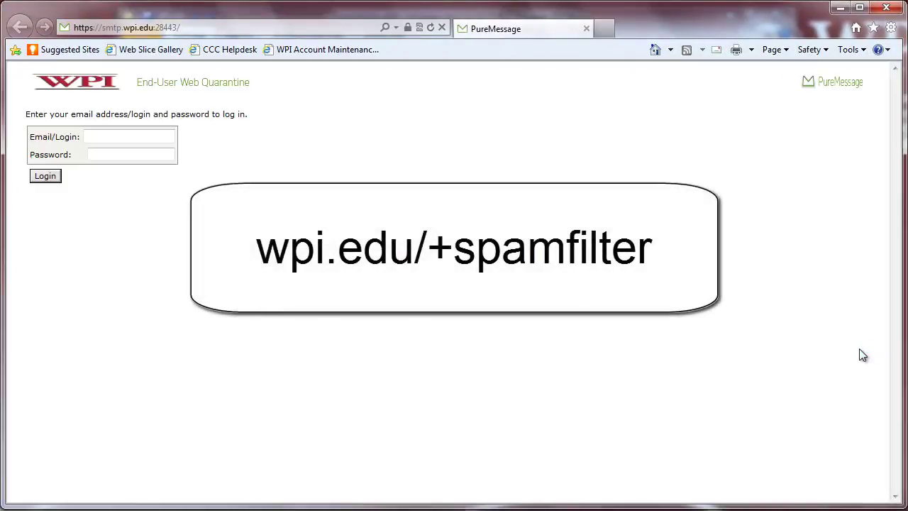
- Enter the email login and the account password on the End-User Web Quarantine login page
click(138, 133)
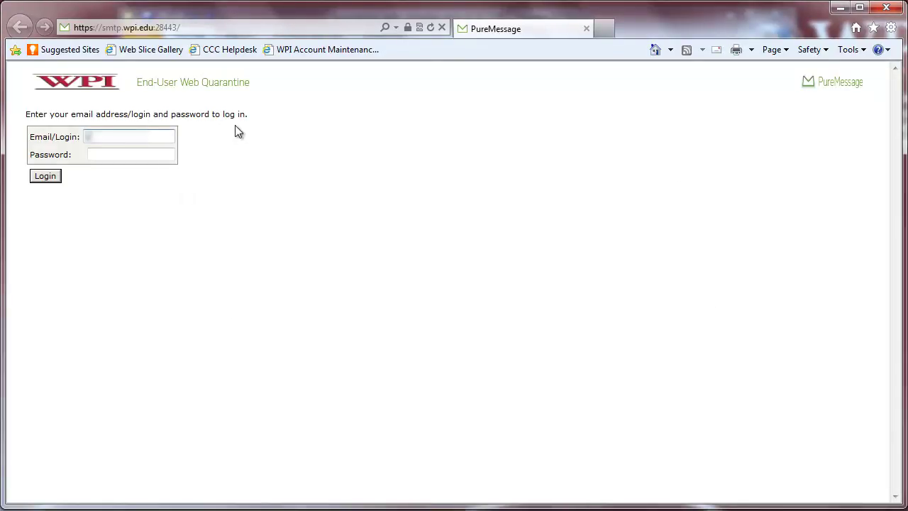
text(username)
key(Tab)
text(pa)
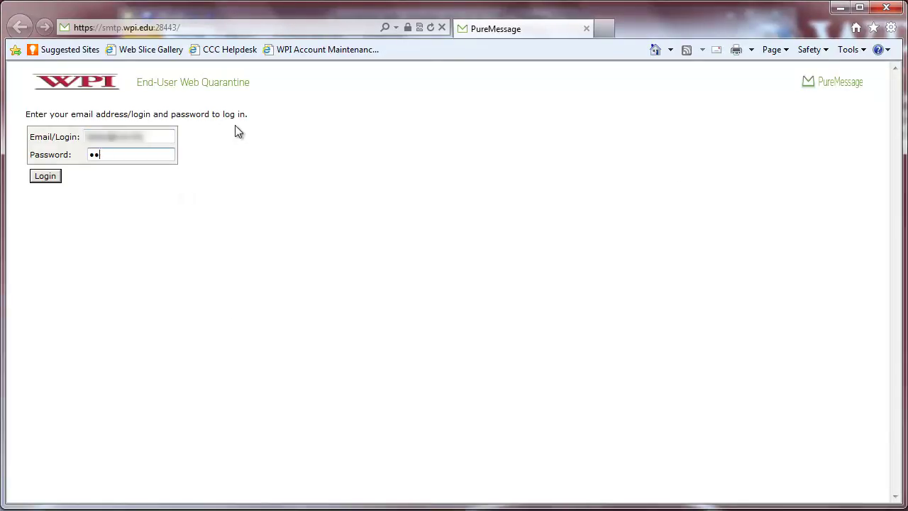
text(ssword)
- Log in and delete the blocked message with the 87.8% spam score
click(45, 178)
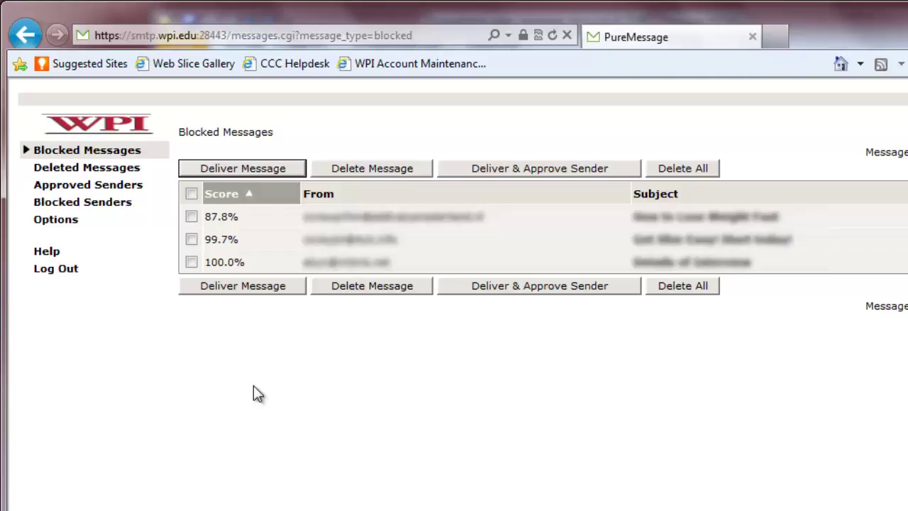
click(193, 218)
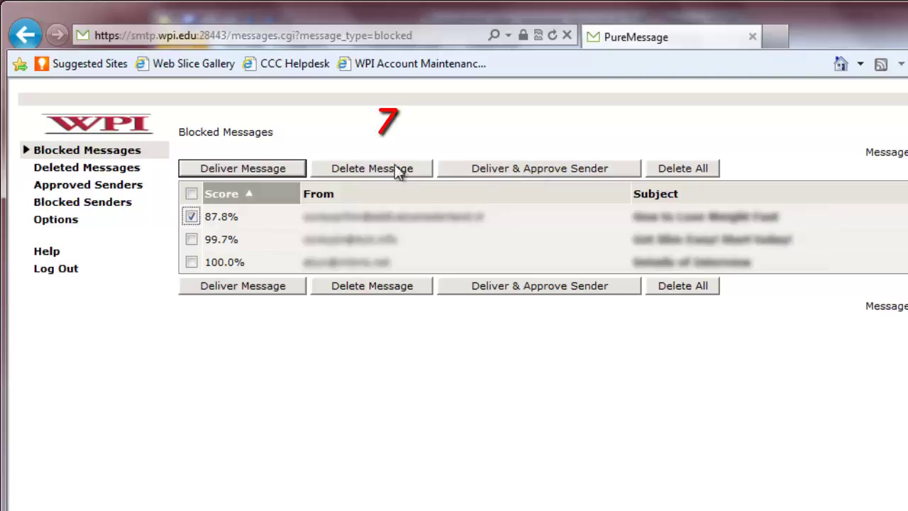
click(362, 171)
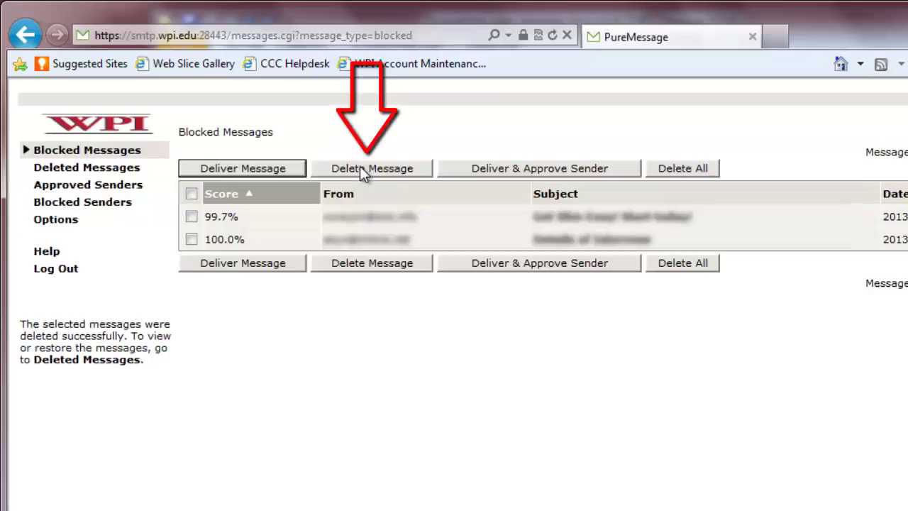
- Delete all blocked messages, then undelete the 87.3% and first 99.7% messages from Deleted Messages
click(678, 170)
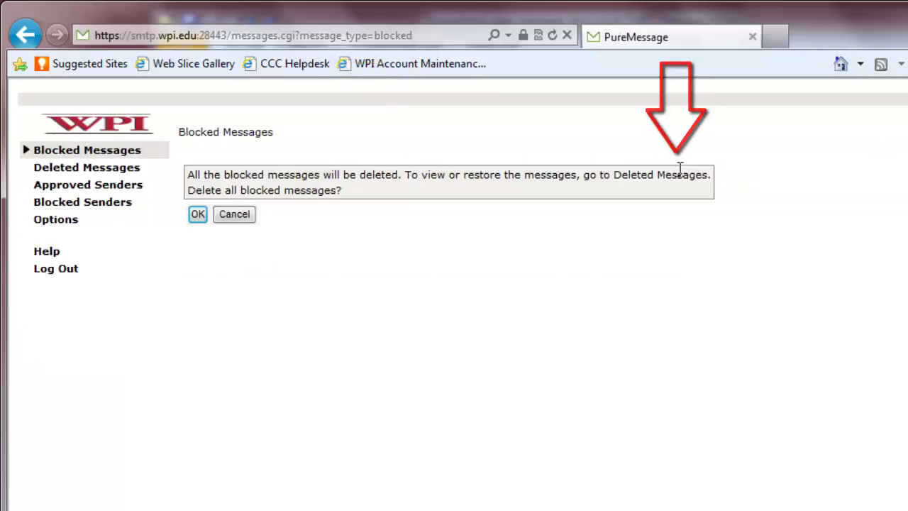
click(196, 214)
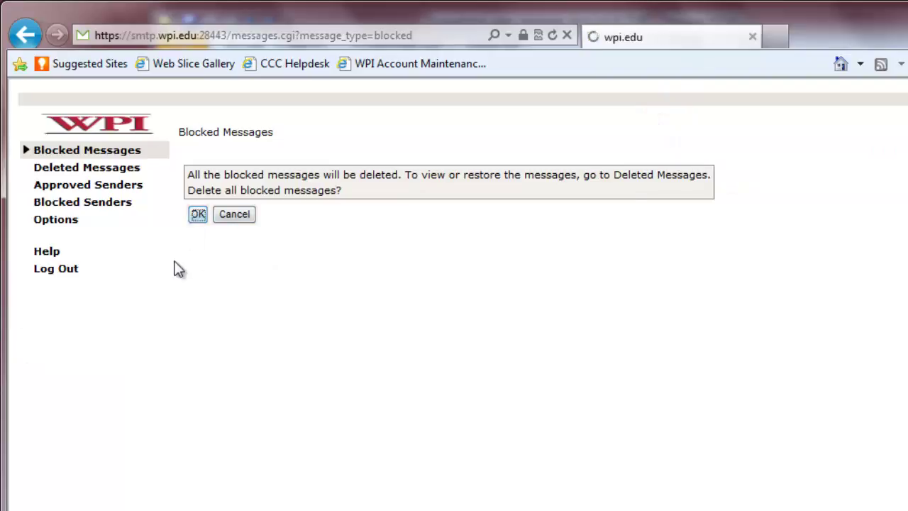
click(127, 170)
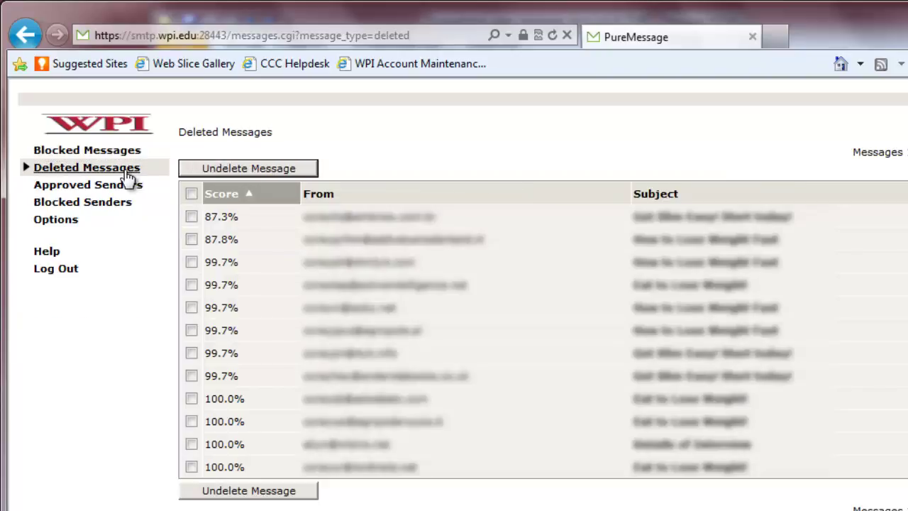
click(191, 216)
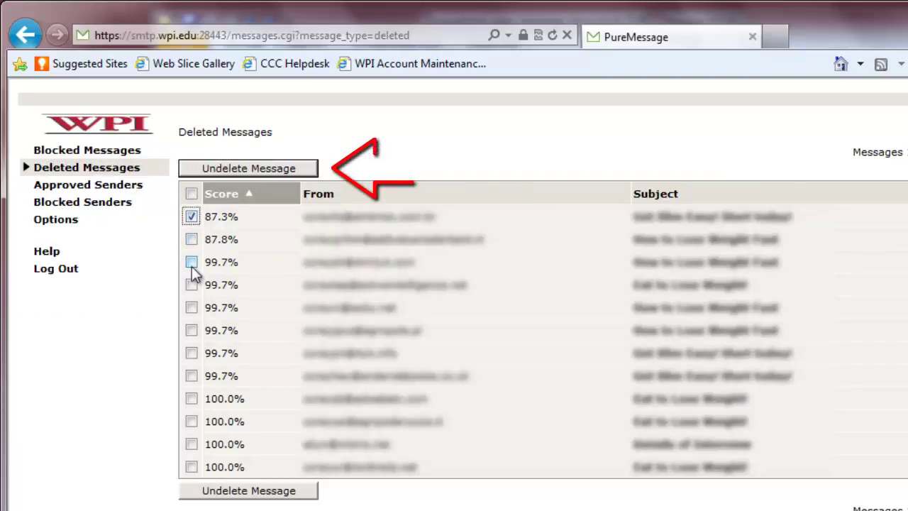
click(192, 261)
click(260, 169)
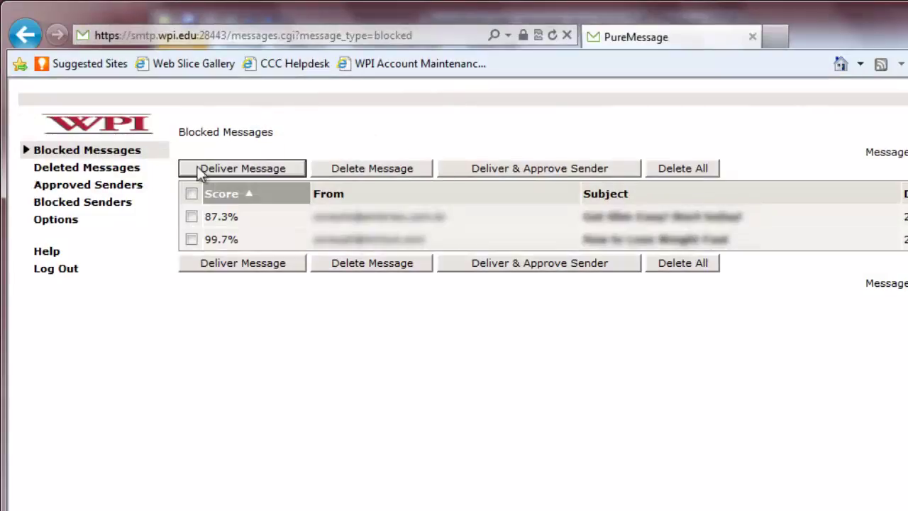
click(110, 189)
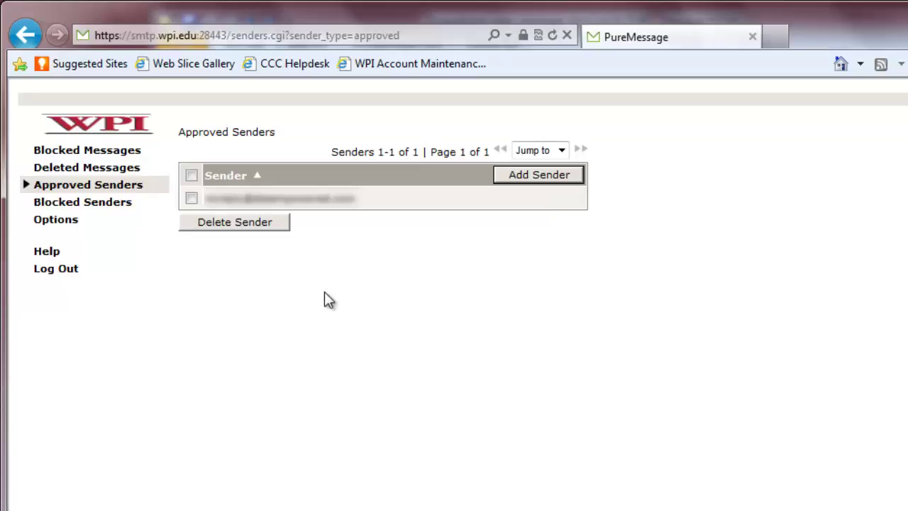
- Add a new sender e-mail address to Approved Senders, then delete that sender again
click(498, 173)
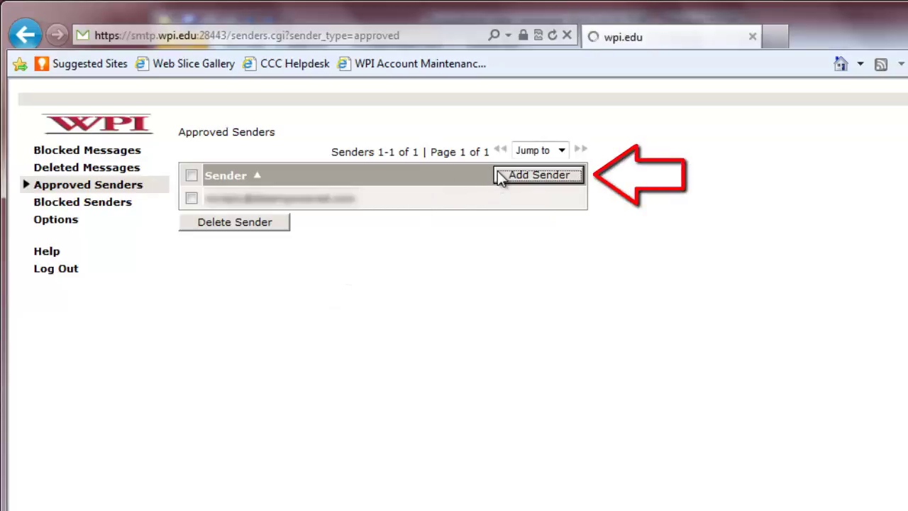
click(334, 382)
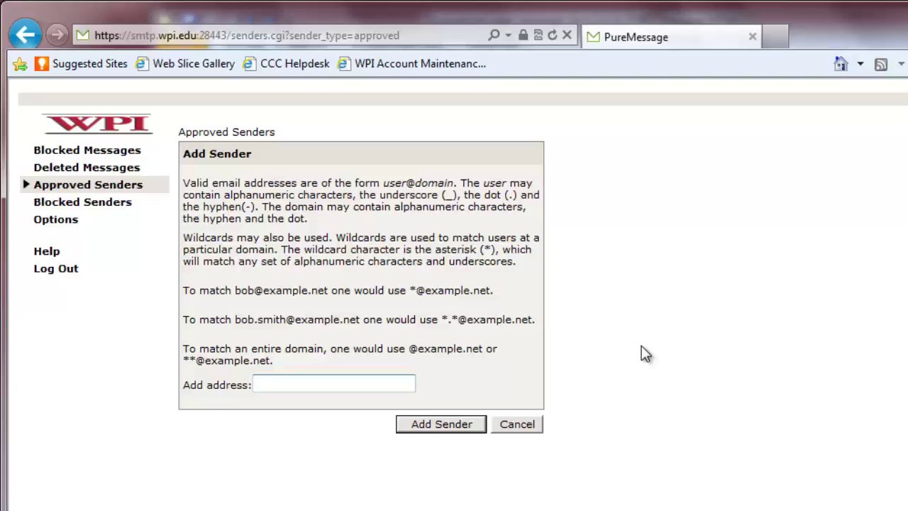
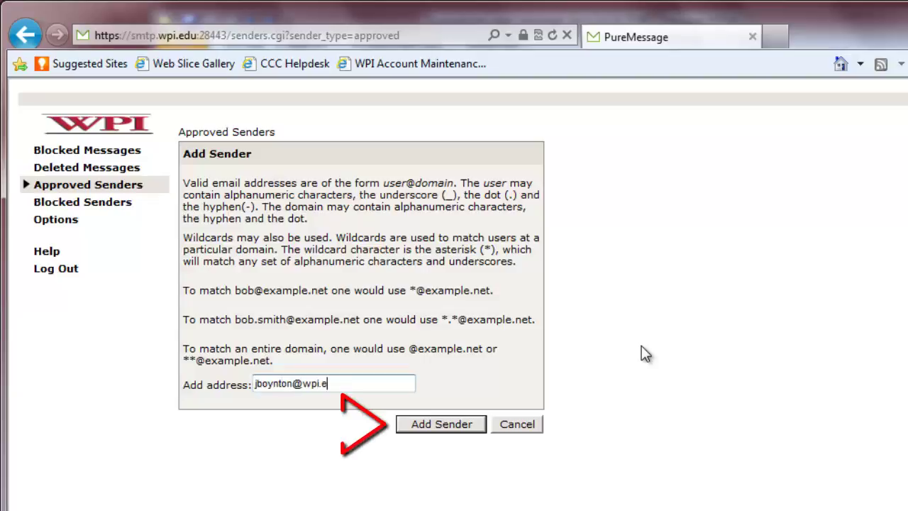
click(431, 421)
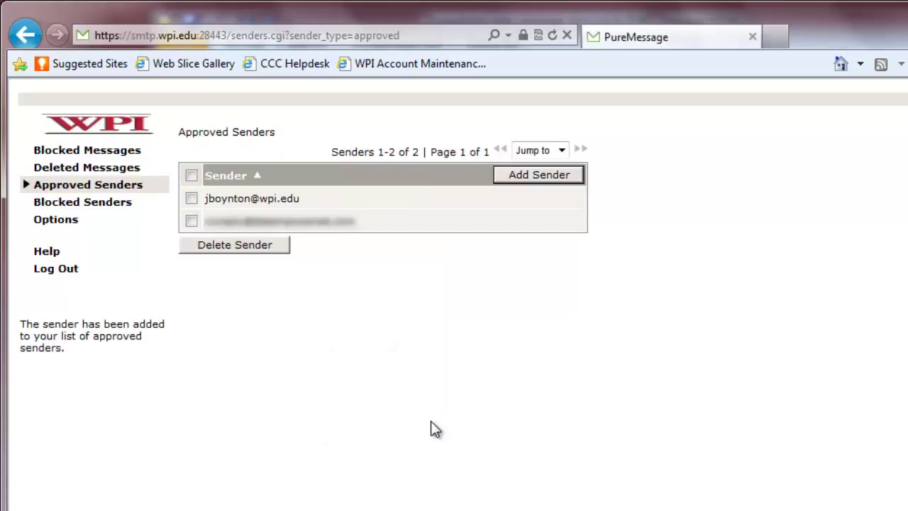
click(191, 199)
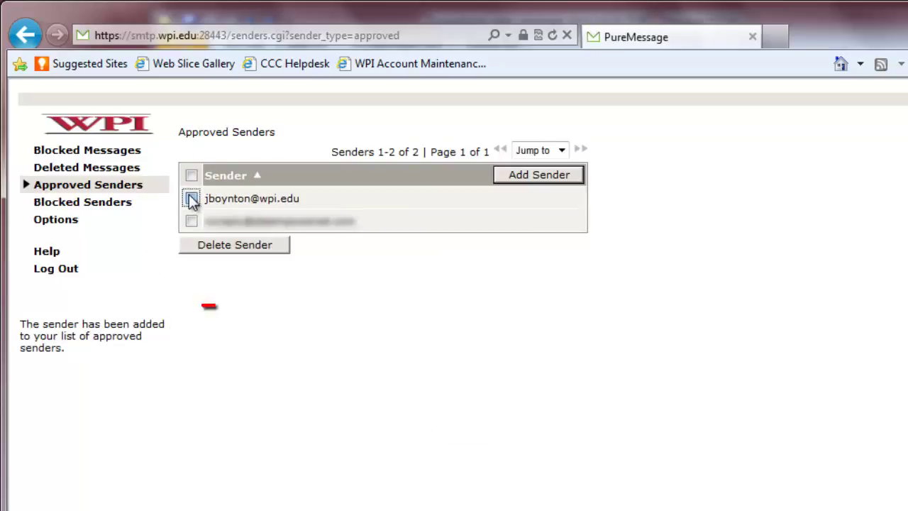
click(282, 252)
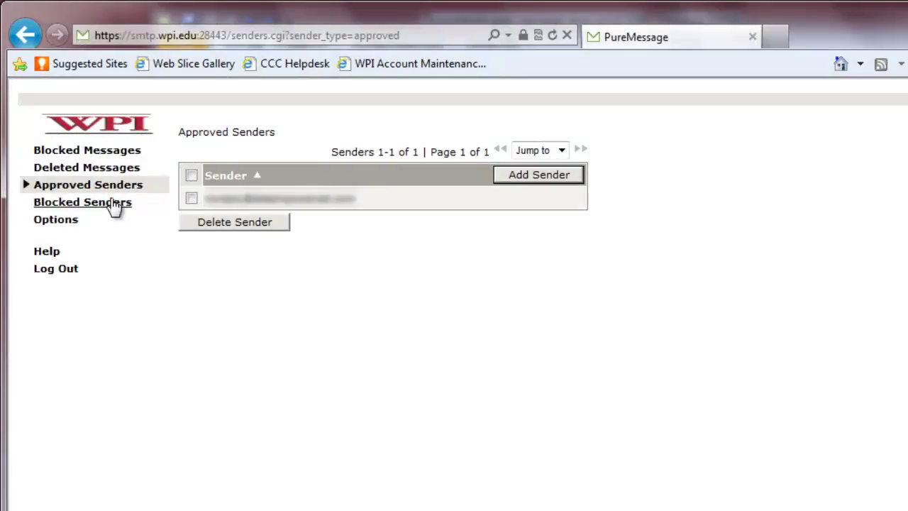
- Add a sender e-mail address to Blocked Senders, then delete it so no blocked senders remain
click(112, 203)
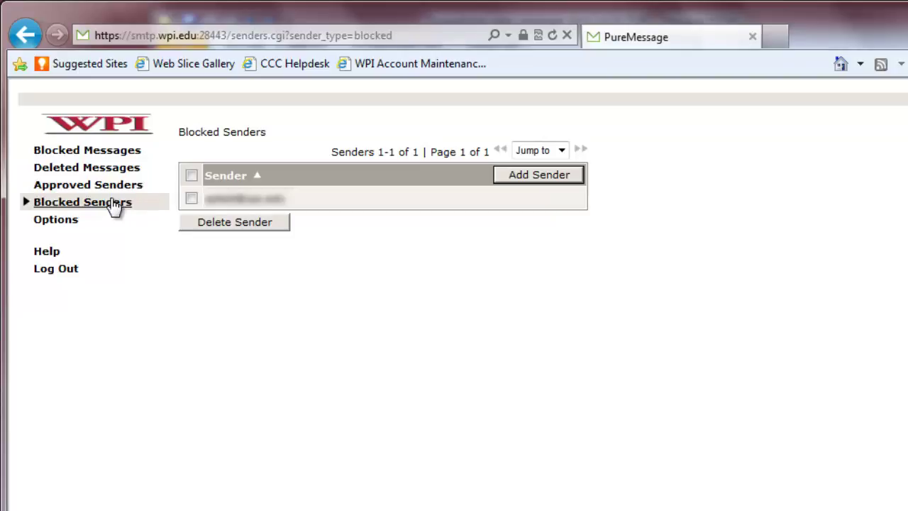
click(531, 175)
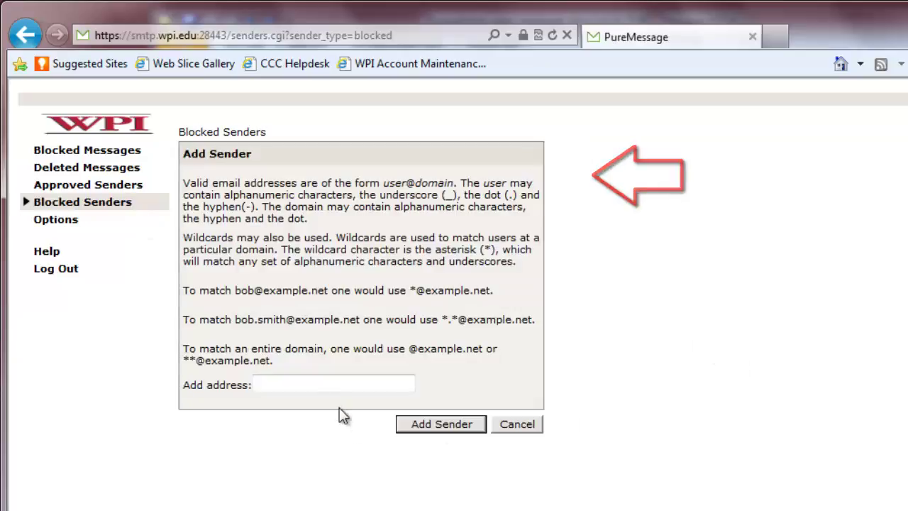
click(352, 381)
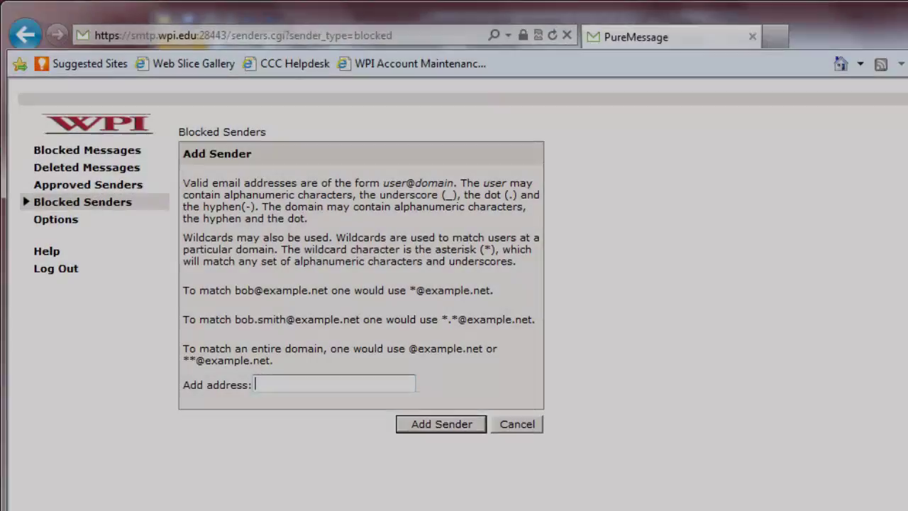
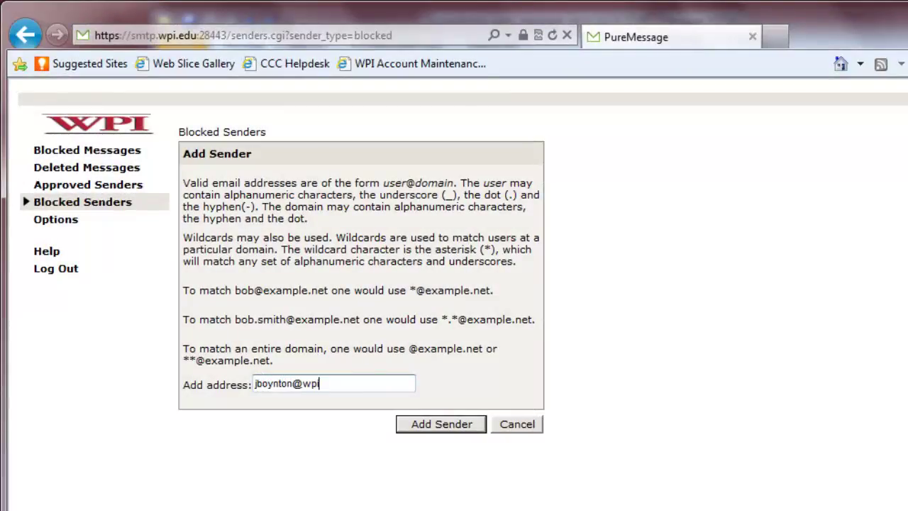
click(456, 431)
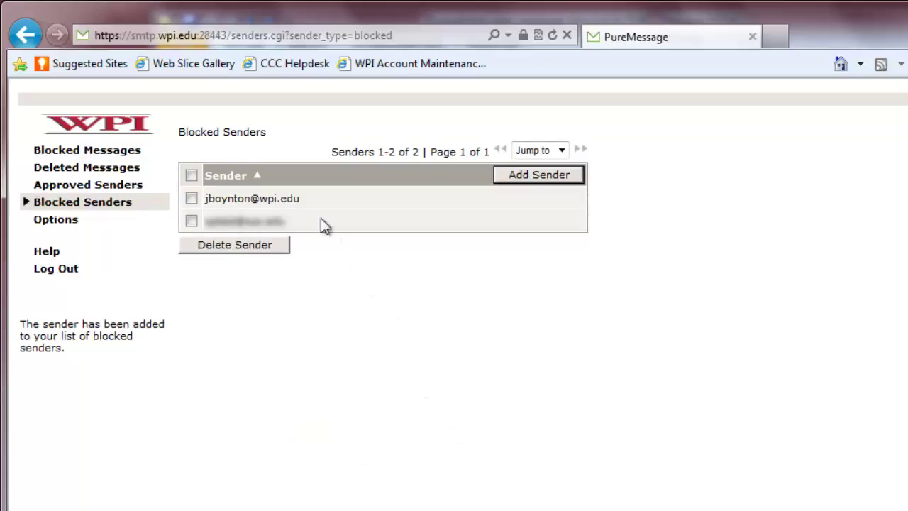
click(193, 199)
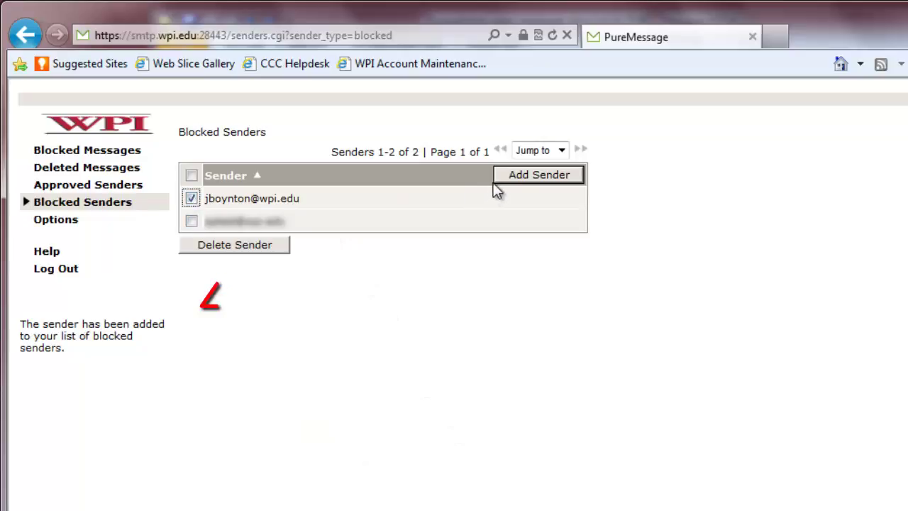
click(282, 249)
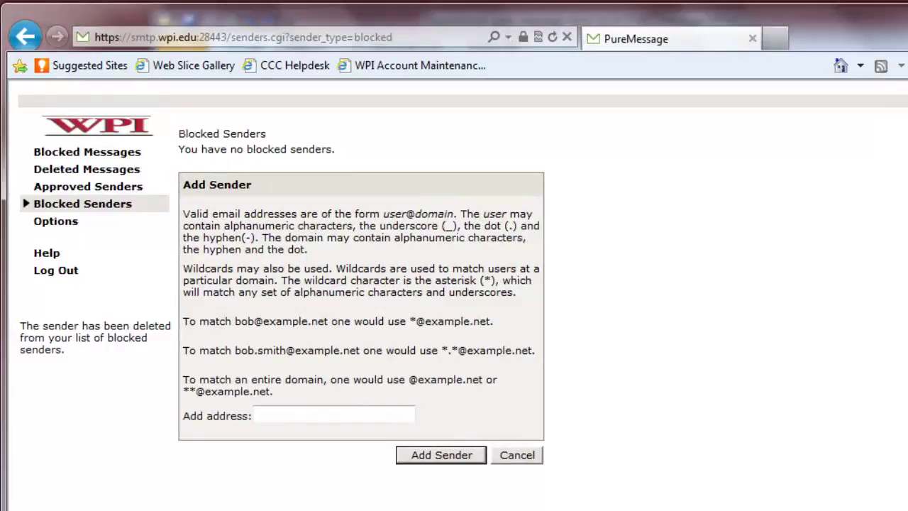
- On the Options page, set the blocked-message hold date to March 17, 2013
click(66, 225)
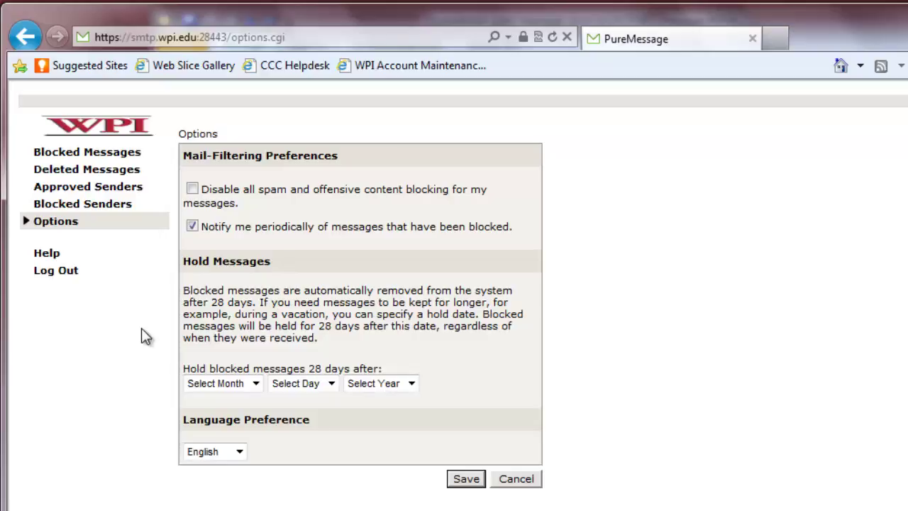
click(216, 384)
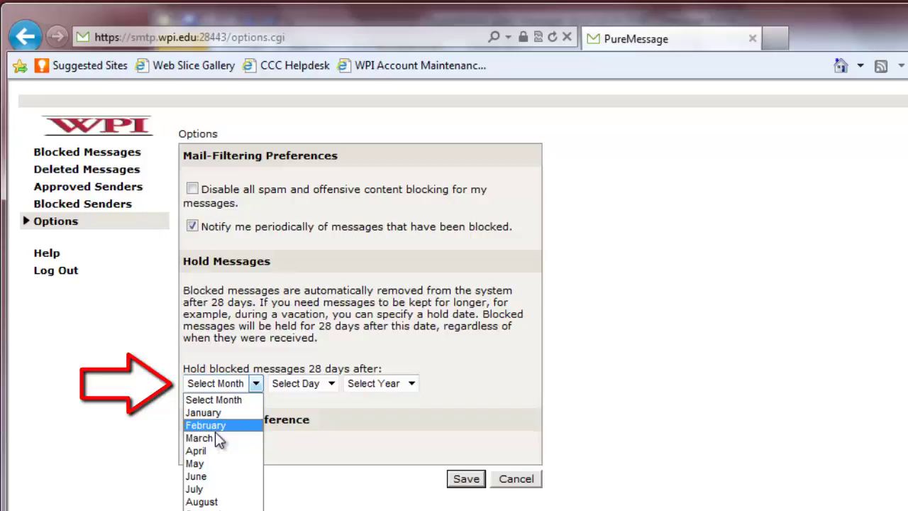
click(215, 438)
click(302, 387)
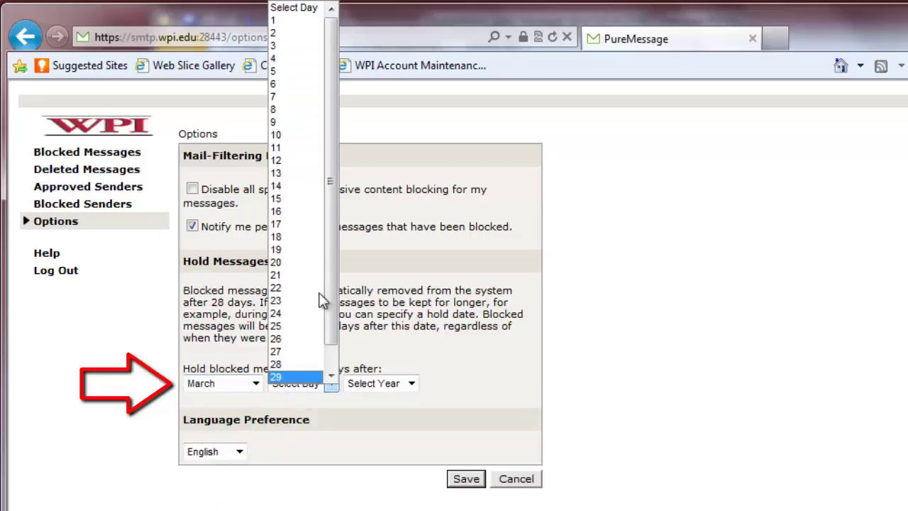
click(319, 225)
click(383, 386)
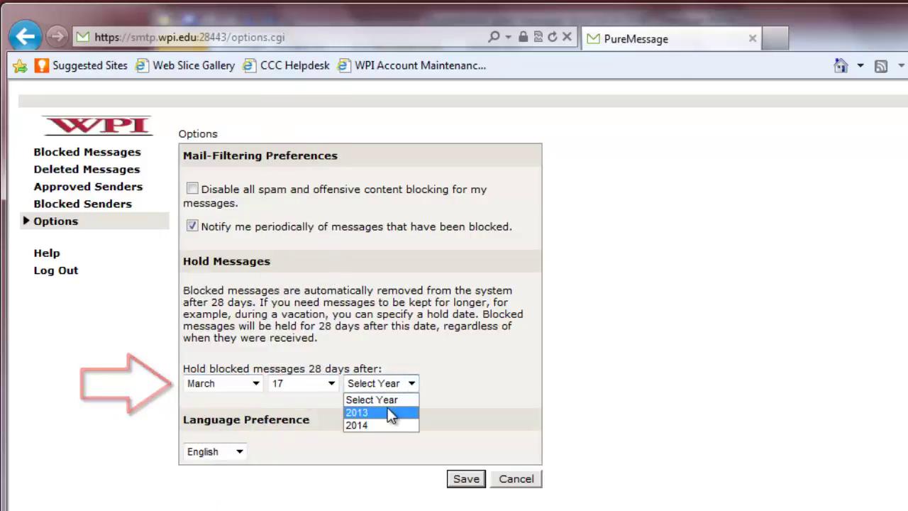
click(388, 413)
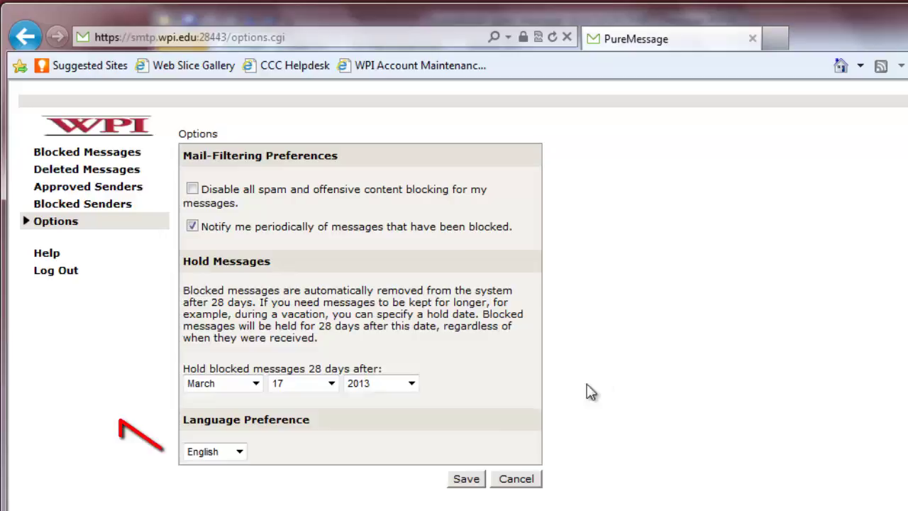
- Keep English as the language and save the options
click(240, 451)
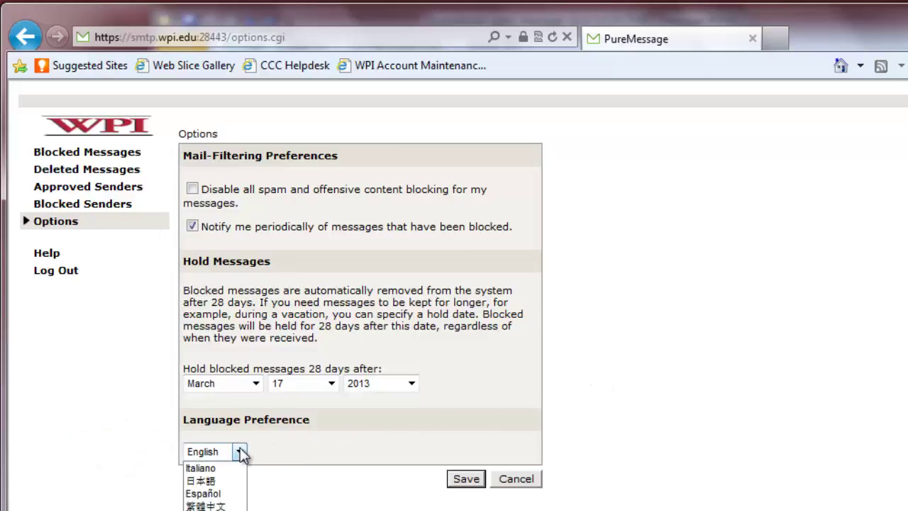
click(240, 451)
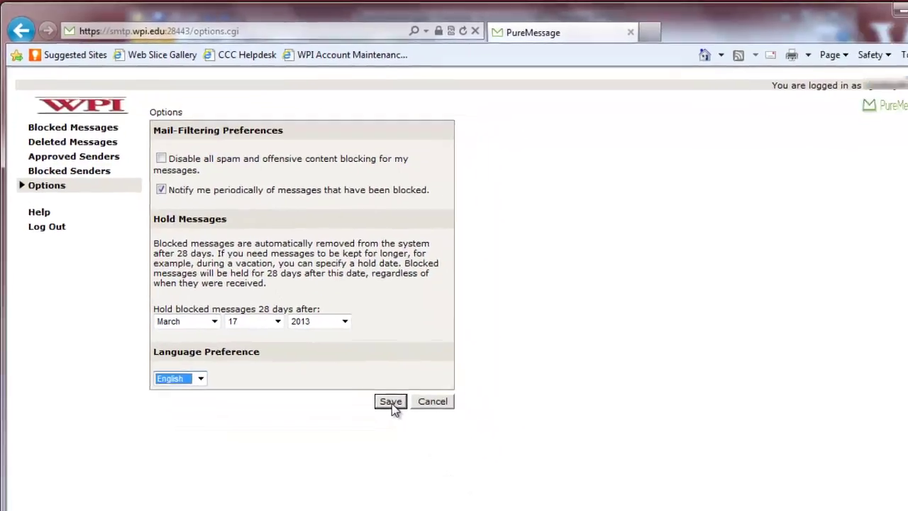
click(363, 374)
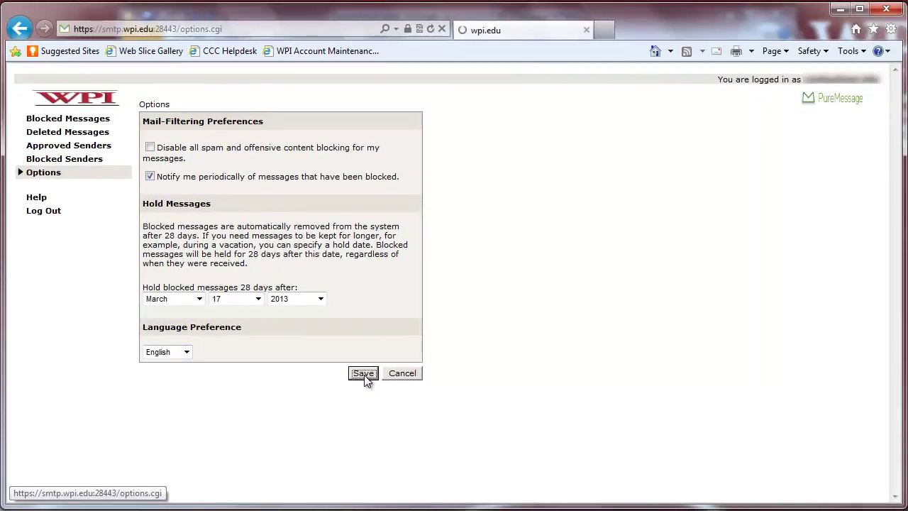